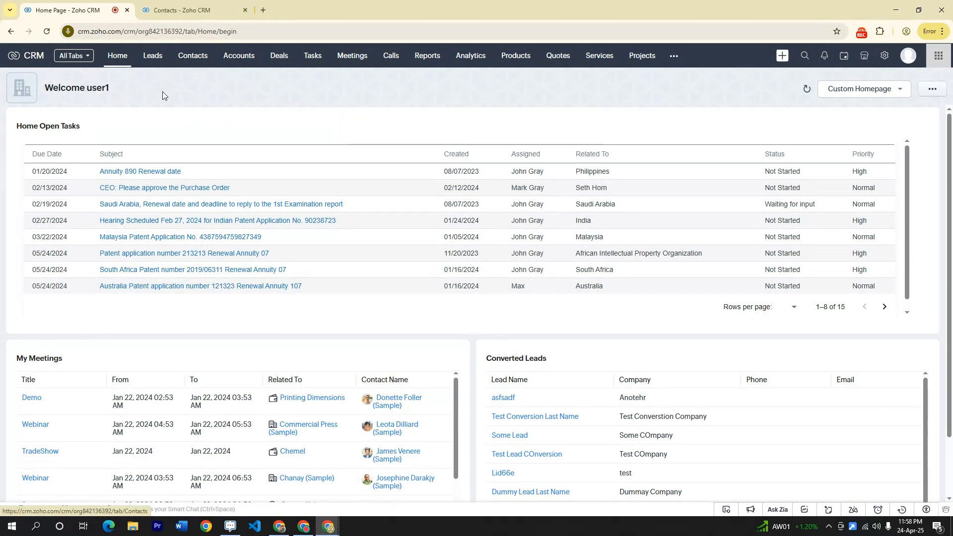
Open the Contacts module to show the All Contacts list
click(192, 59)
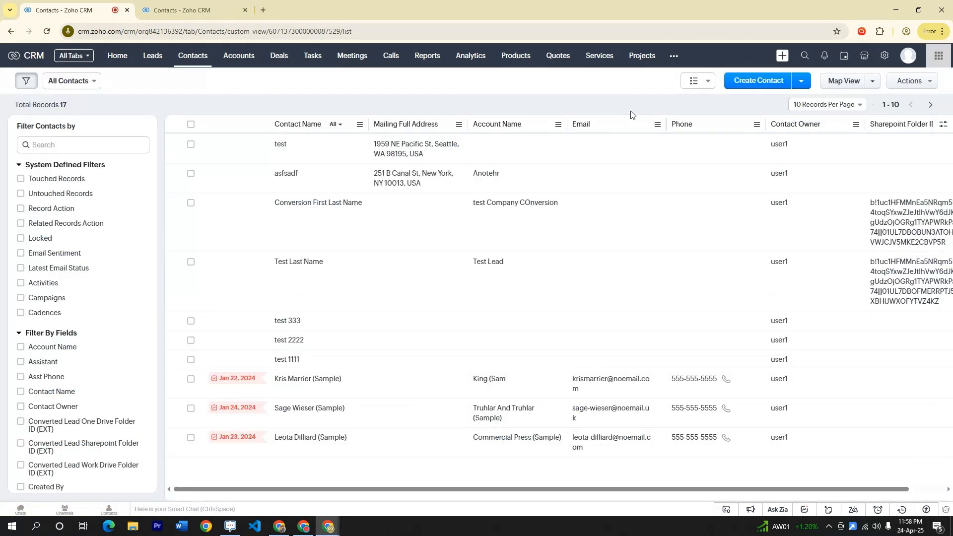
Create a new contact and enter the contact's first name and last name
click(752, 87)
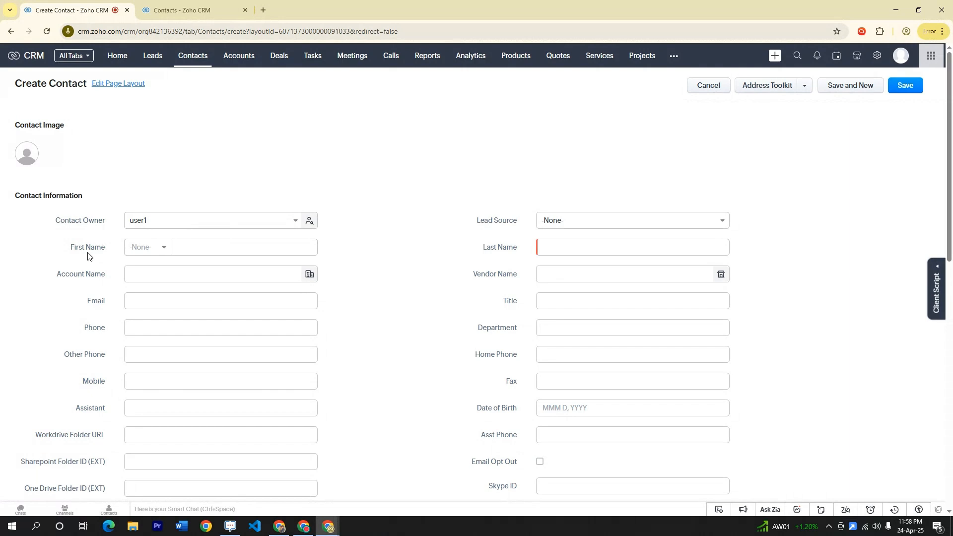
drag(101, 246, 66, 249)
click(205, 250)
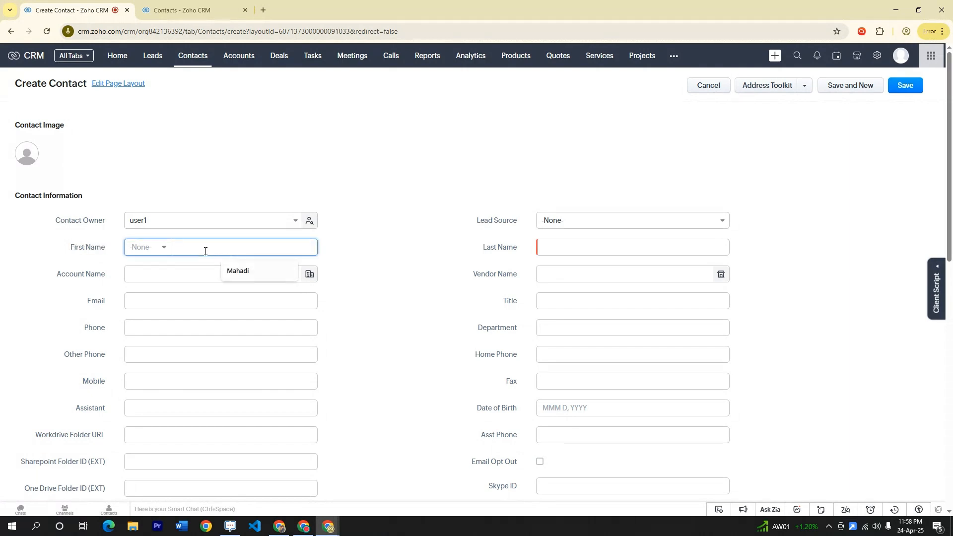
click(553, 249)
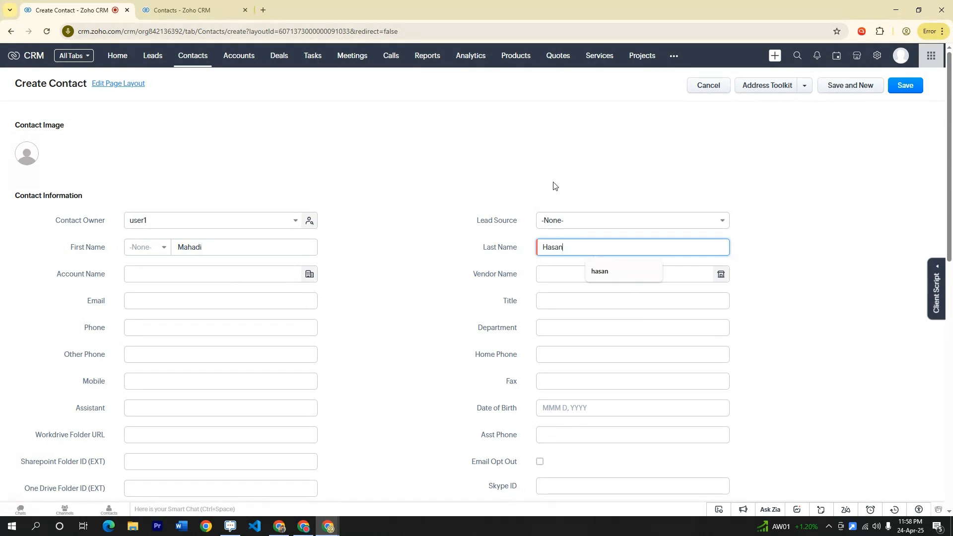
click(554, 185)
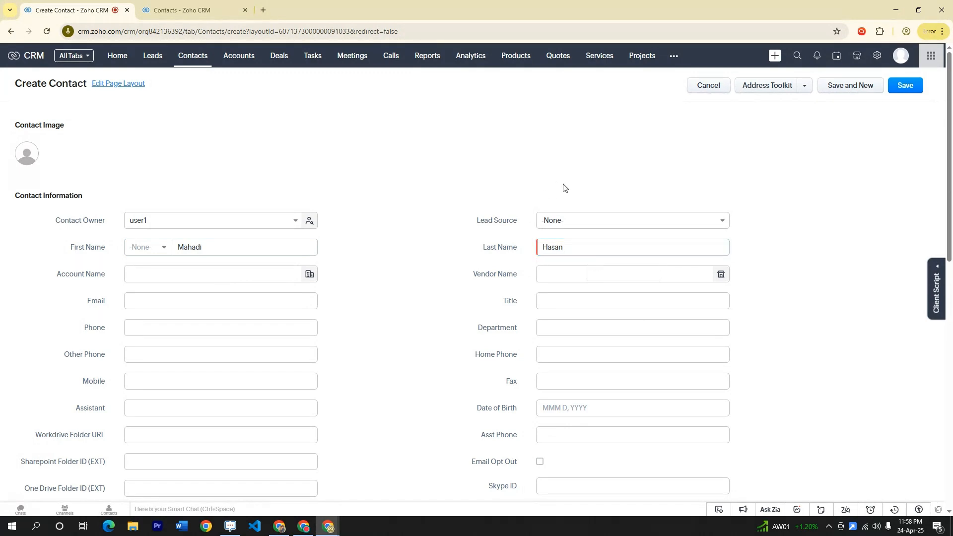
In Address Toolkit, search '123' for the mailing address and pick the New York suggestion
click(770, 86)
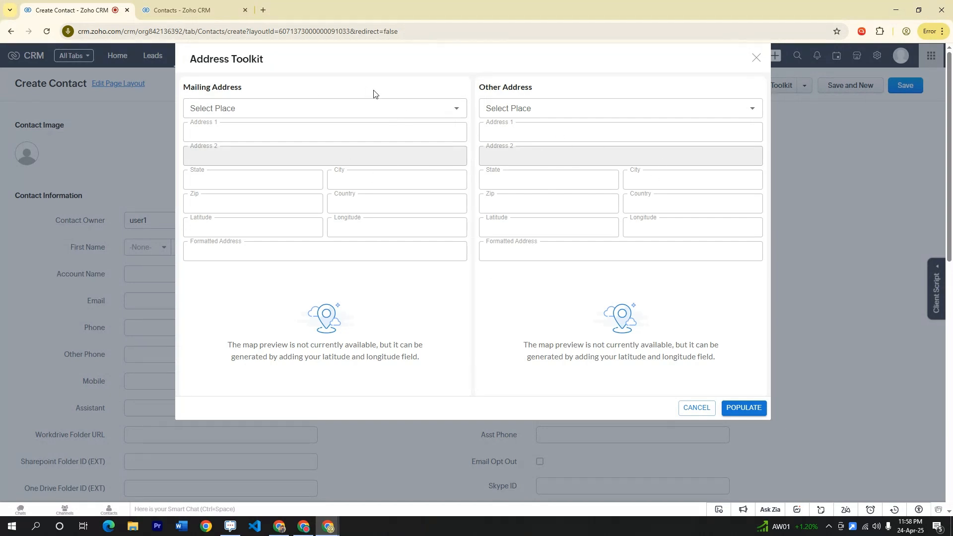
click(248, 106)
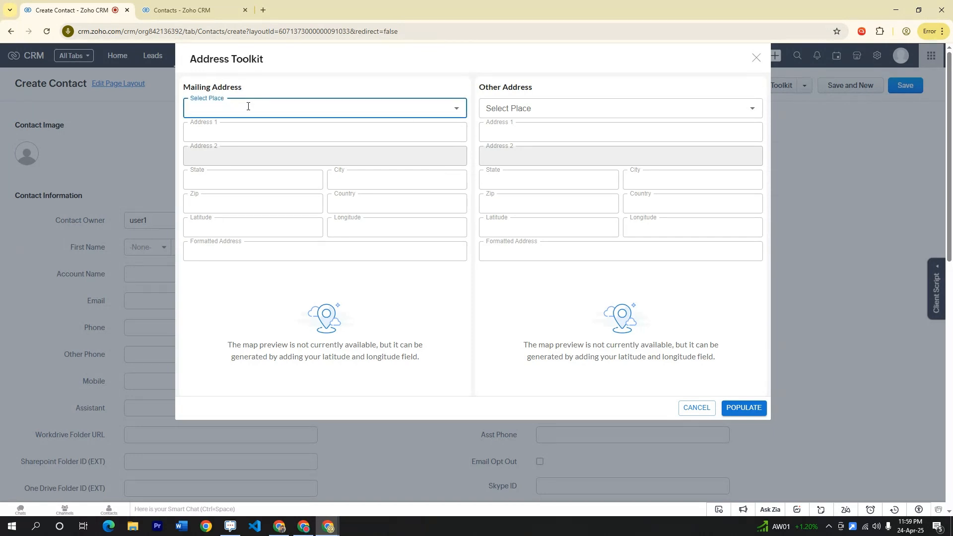
text(123)
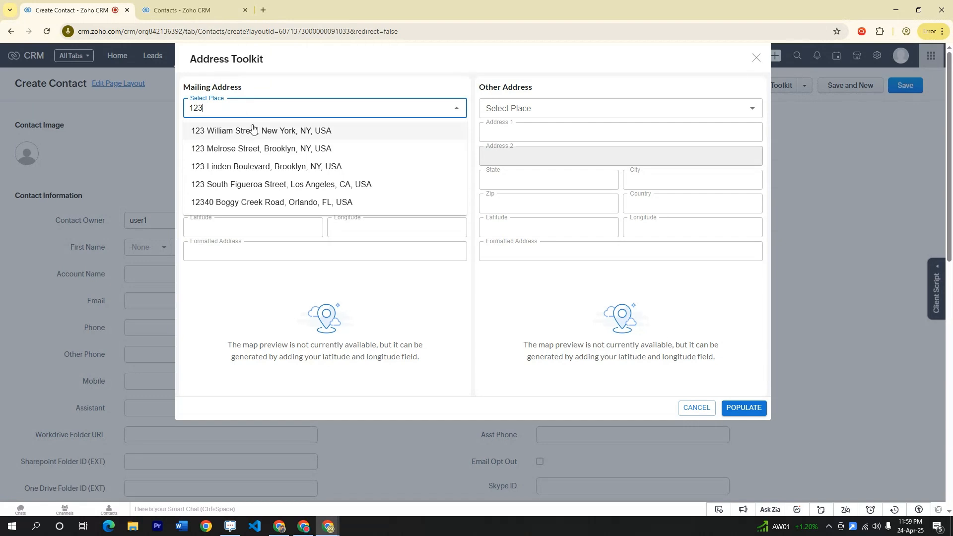
click(291, 132)
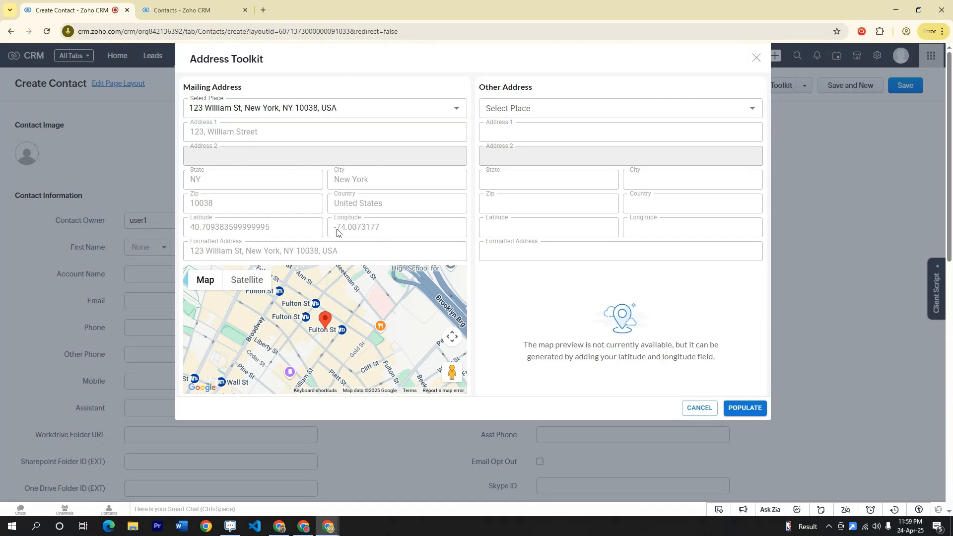
click(544, 113)
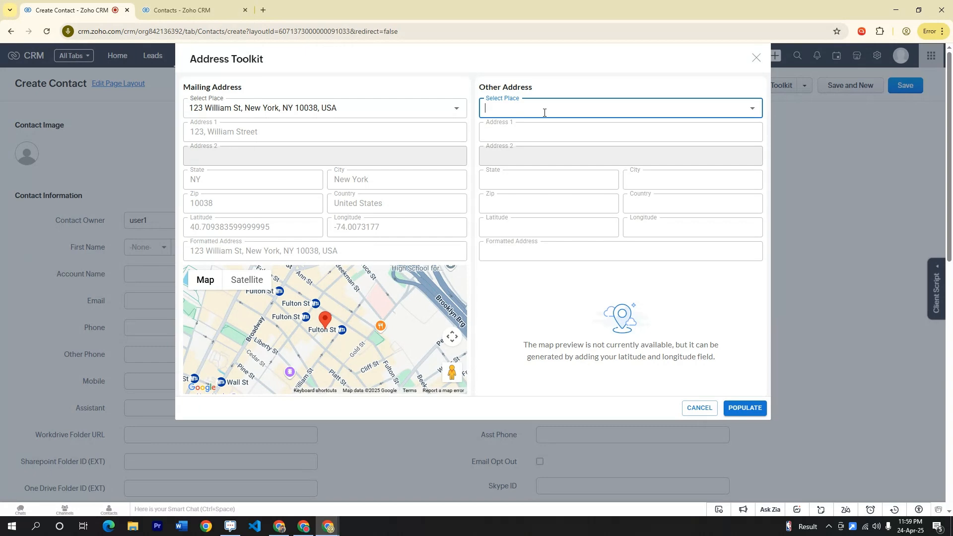
click(745, 408)
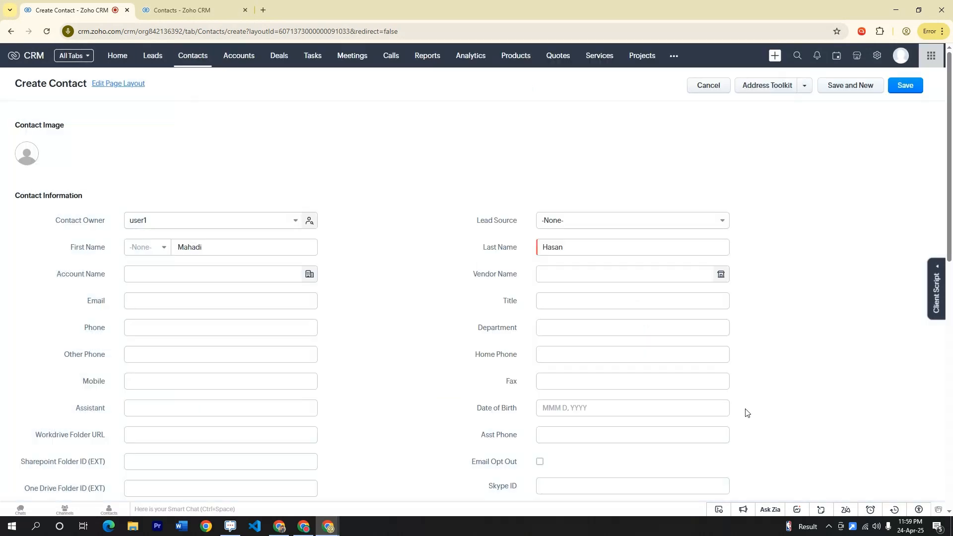
scroll(532, 274, down, 12)
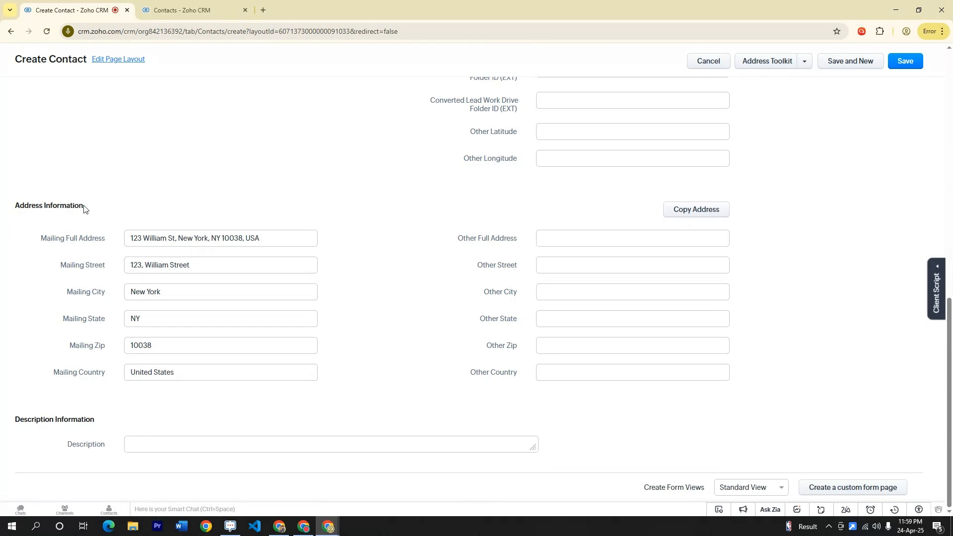
drag(84, 208, 14, 208)
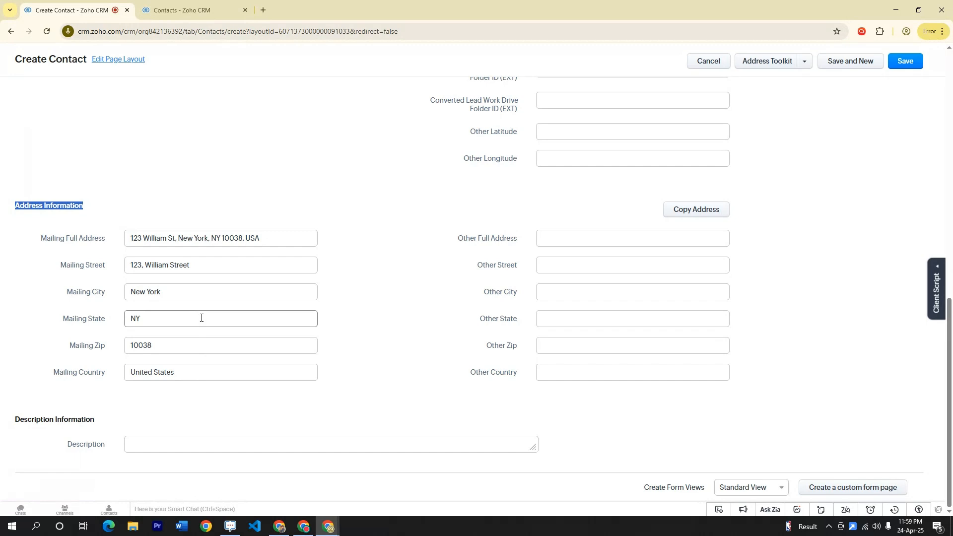
scroll(201, 318, up, 5)
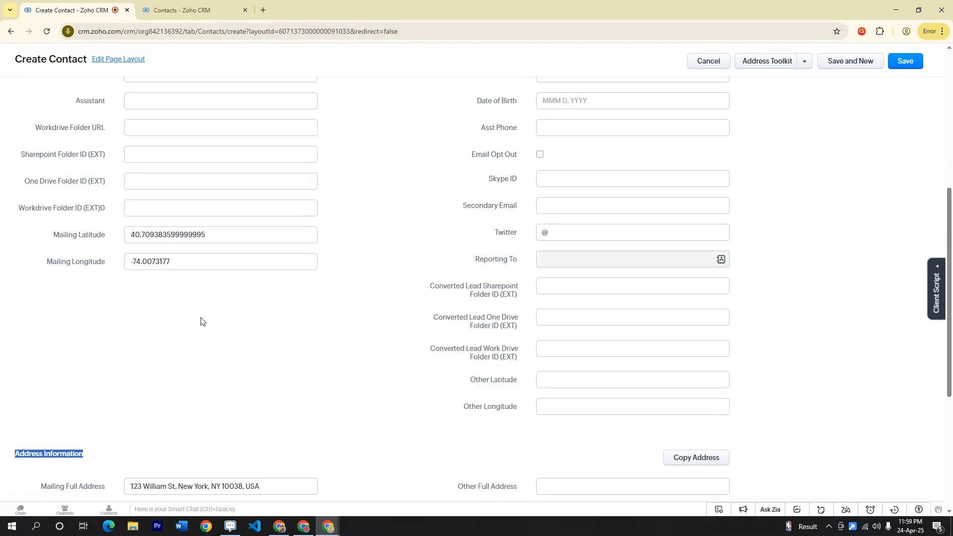
scroll(201, 320, up, 1)
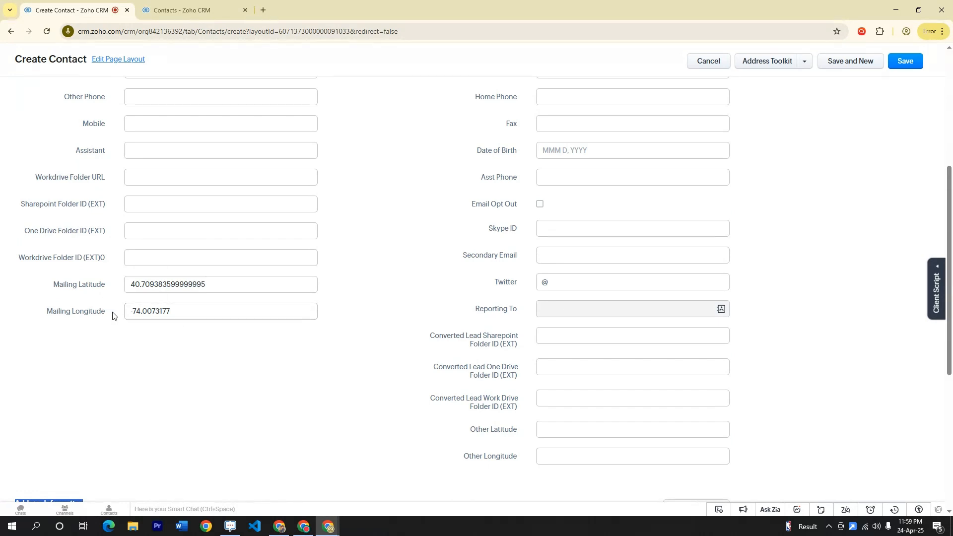
scroll(166, 311, up, 1)
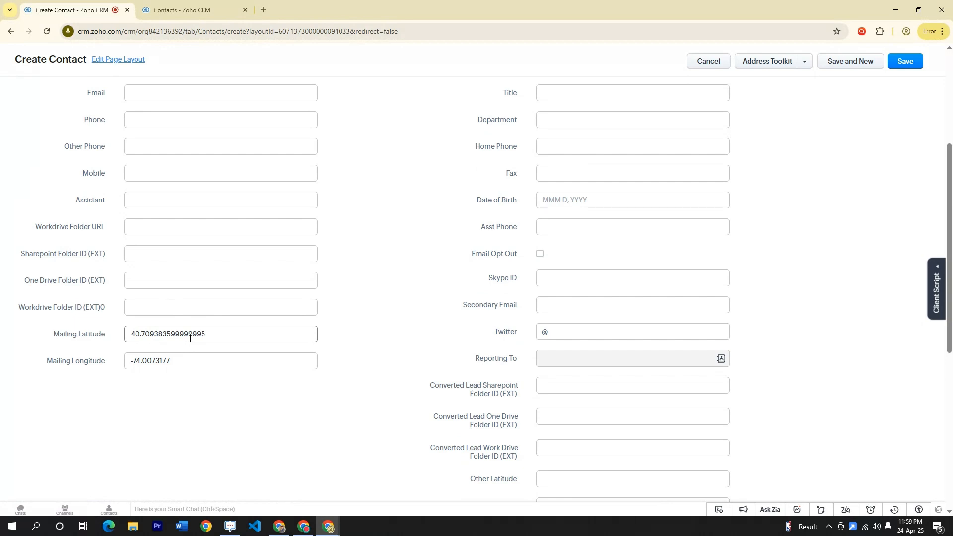
scroll(190, 337, up, 4)
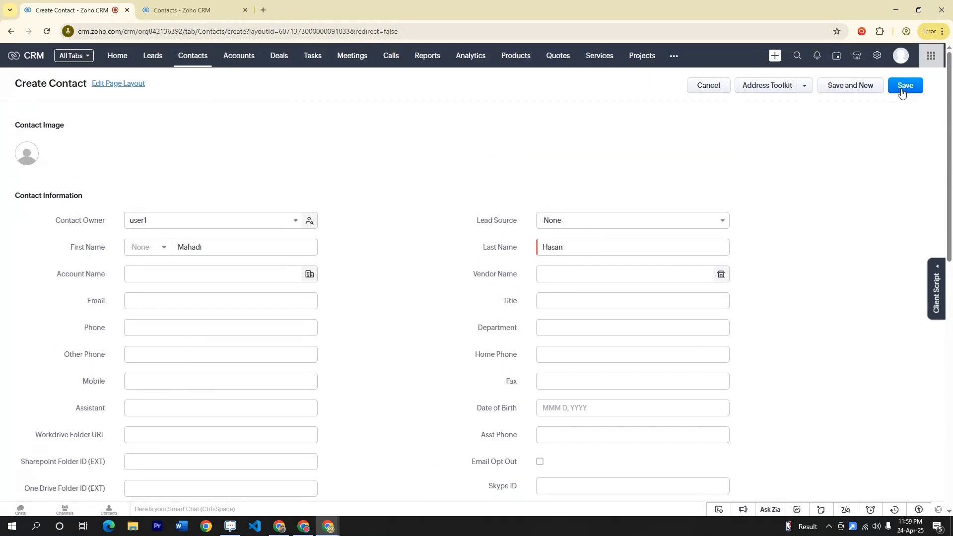
click(903, 87)
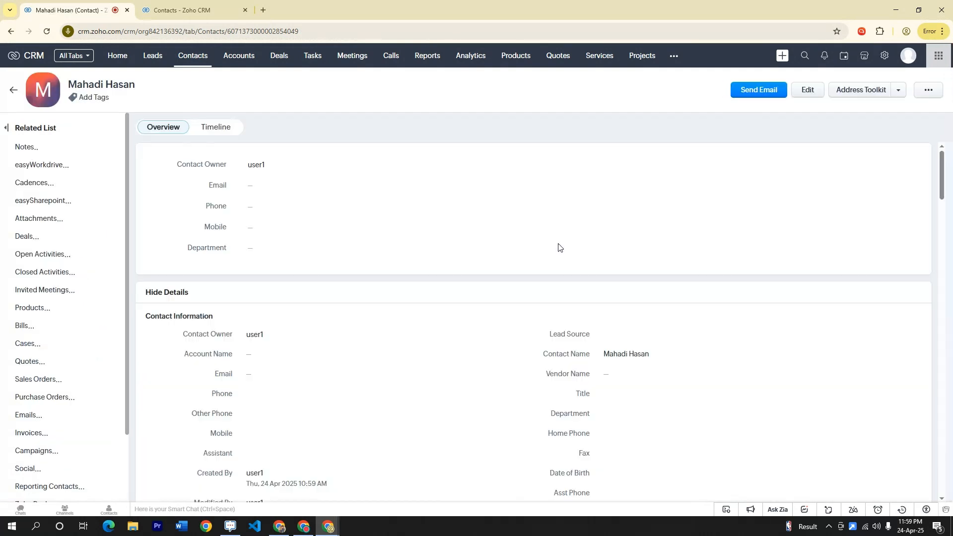
In Address Toolkit, drag the mailing location pin onto Park Row near City Hall Park
click(855, 95)
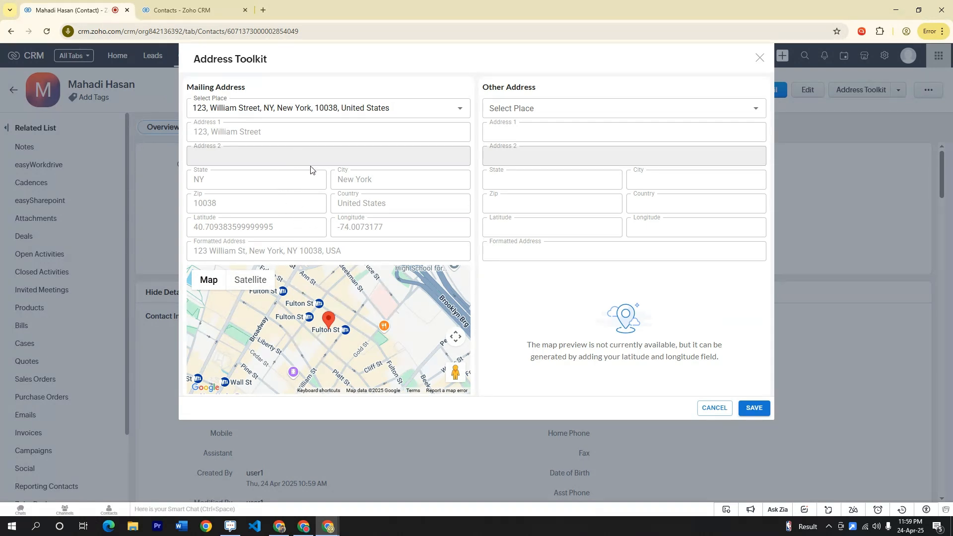
drag(329, 323, 359, 290)
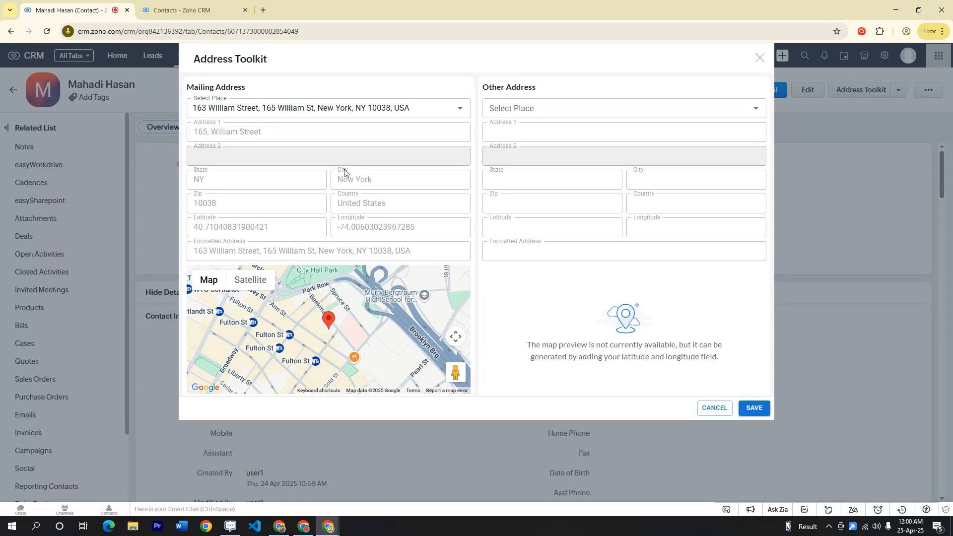
drag(328, 320, 317, 290)
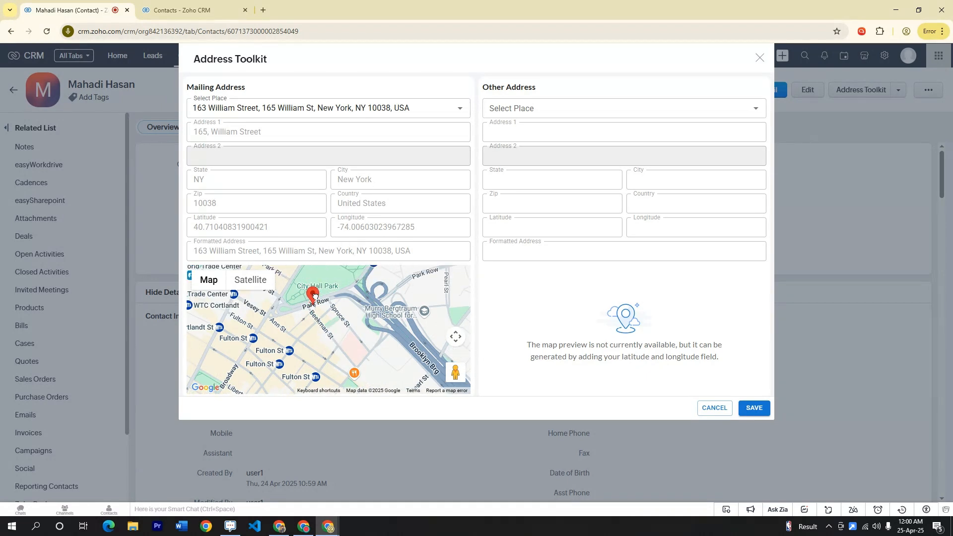
Search 'UTAH' for the other address, pick the Salt Lake City suggestion, and save both addresses
click(516, 109)
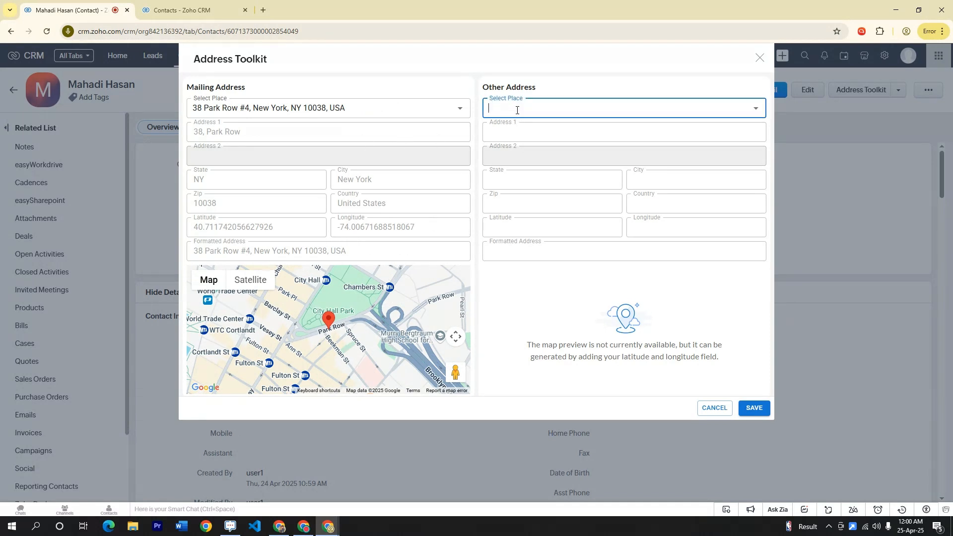
text(UTAH)
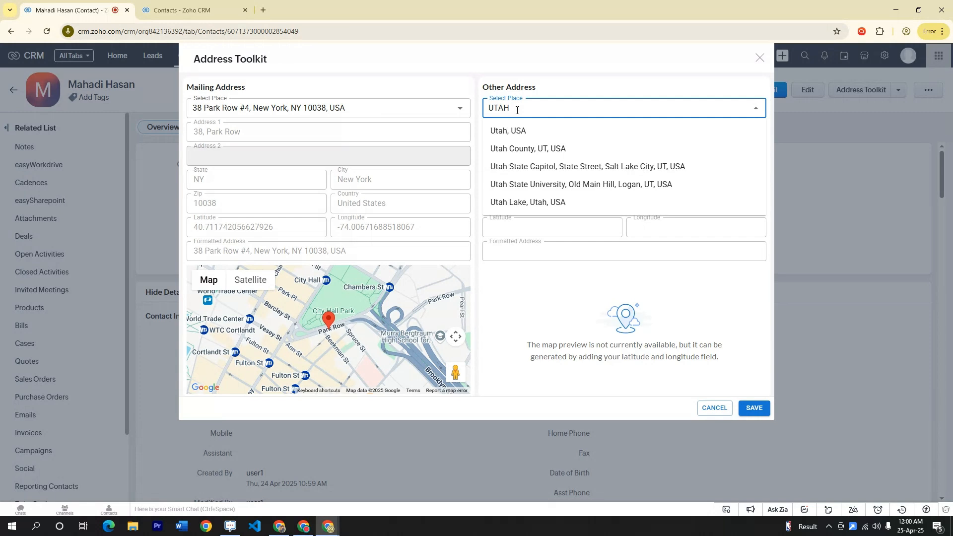
click(570, 166)
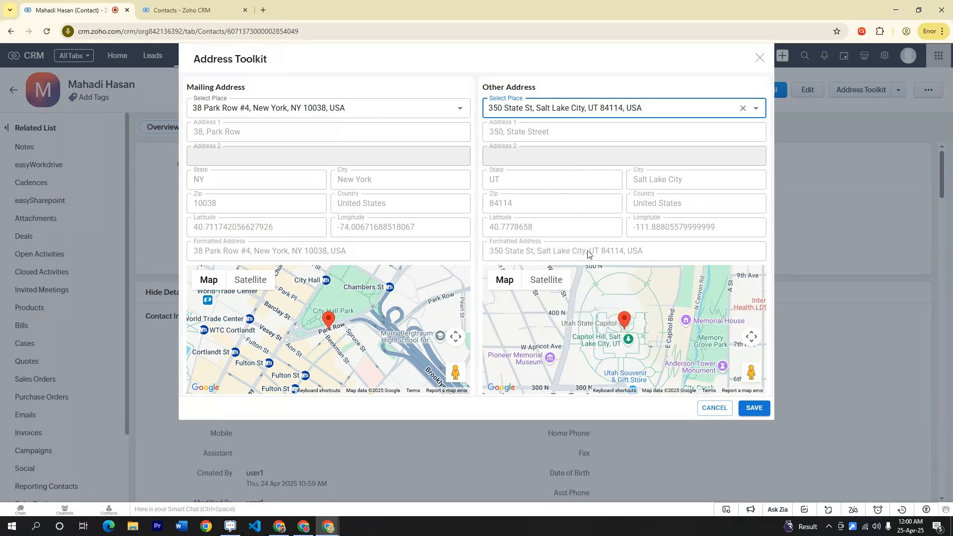
click(754, 407)
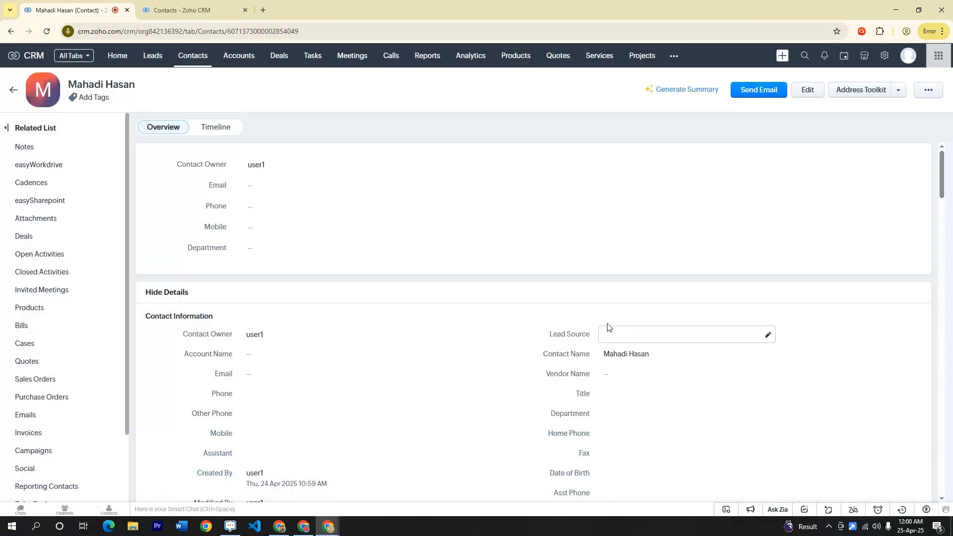
Check the saved latitude, longitude and Address Information, then return to the 18-record contacts list
scroll(606, 326, down, 2)
scroll(409, 315, down, 6)
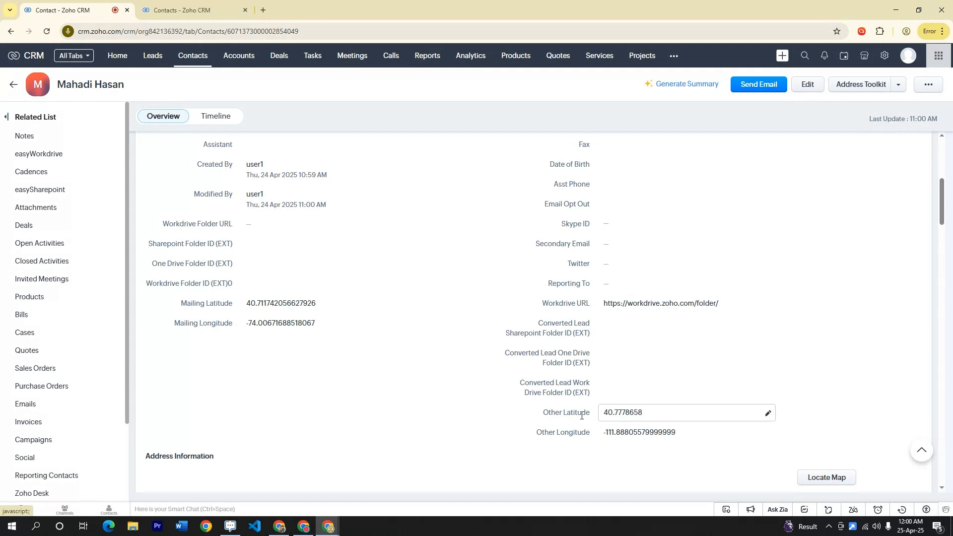
scroll(472, 366, down, 2)
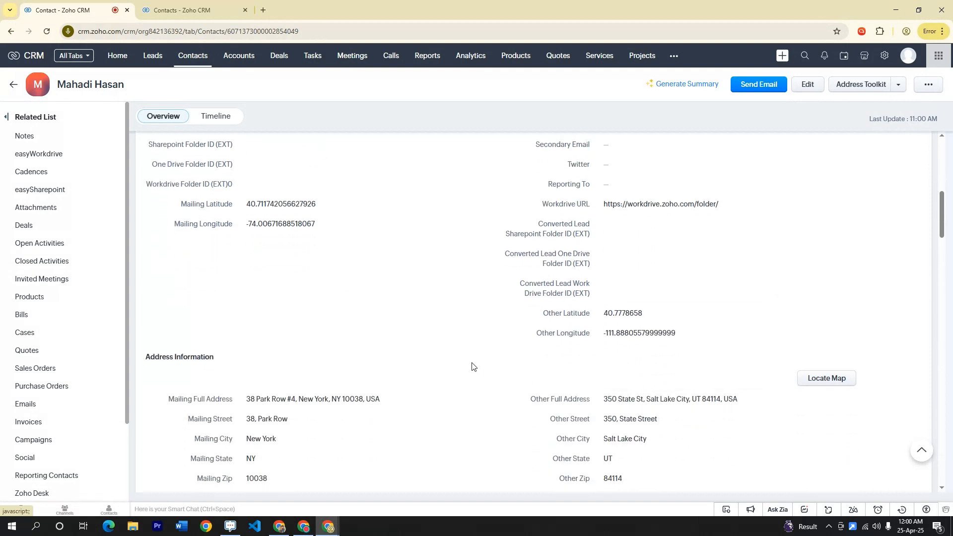
scroll(472, 367, down, 3)
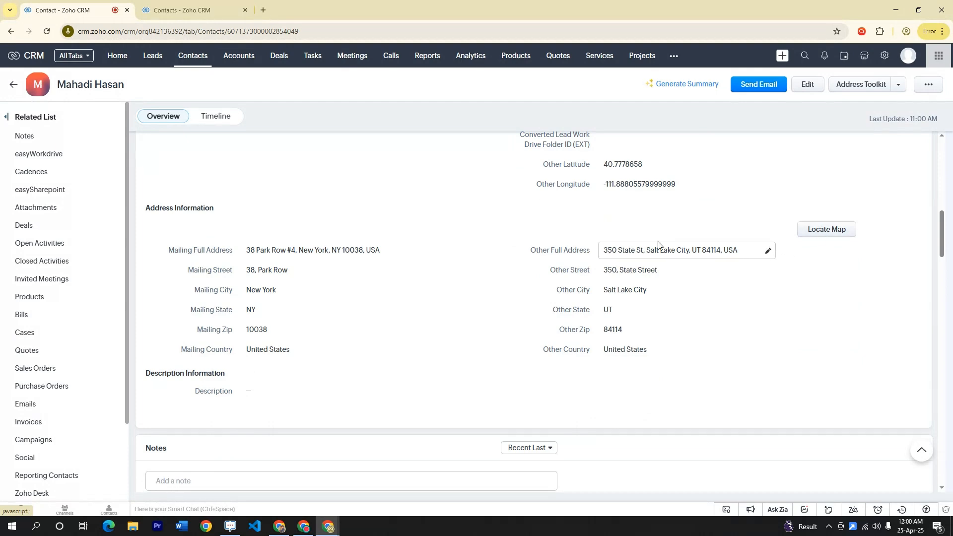
scroll(658, 245, up, 10)
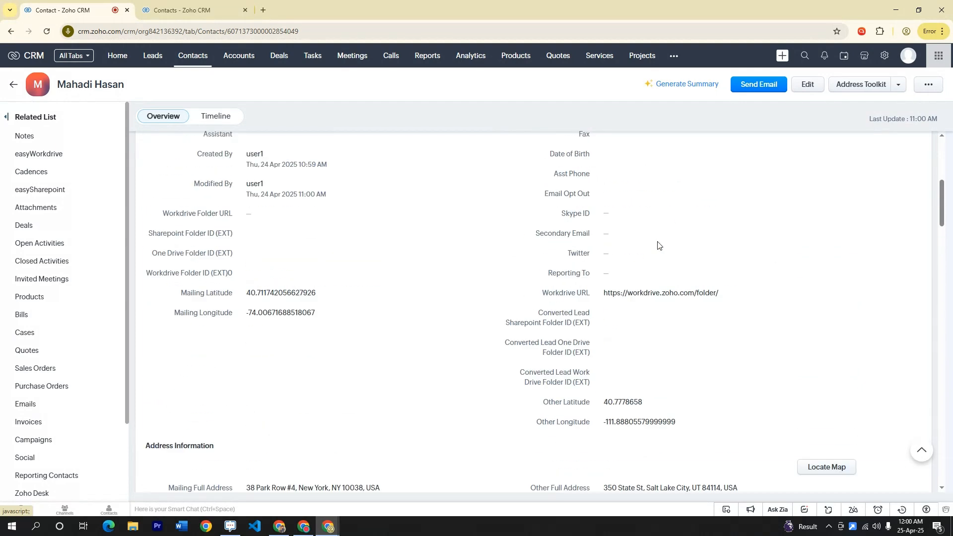
click(195, 62)
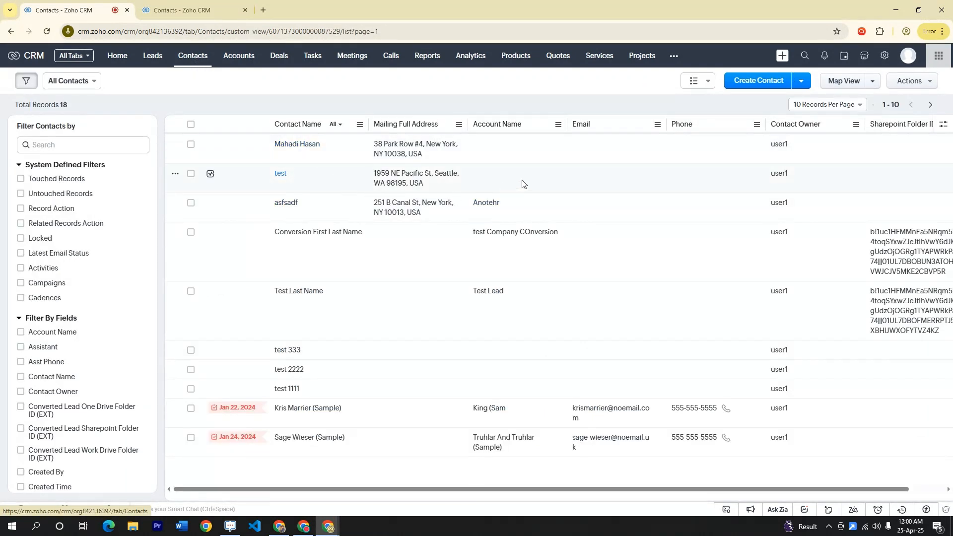
Select the test and asfsadf contacts and launch Bulk Process Address for them
click(190, 174)
click(191, 204)
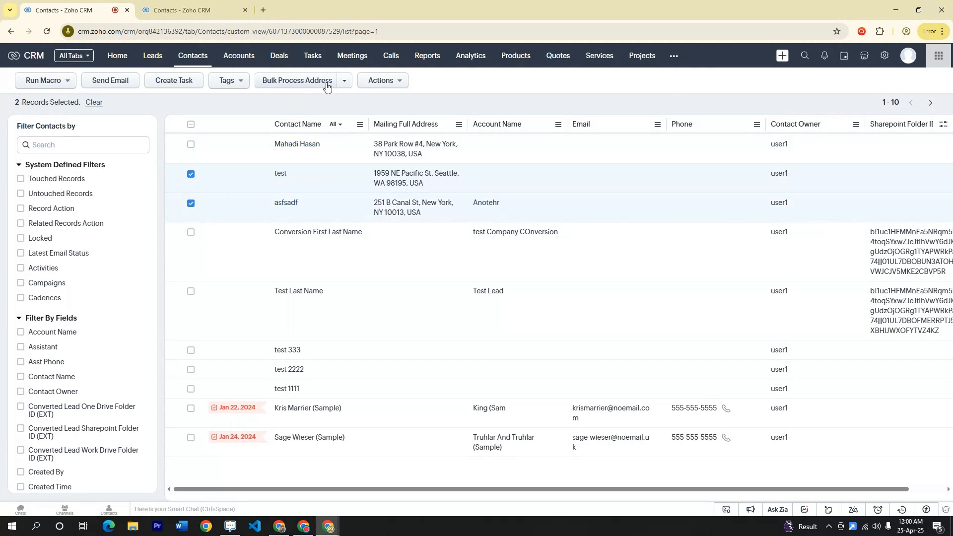
click(308, 82)
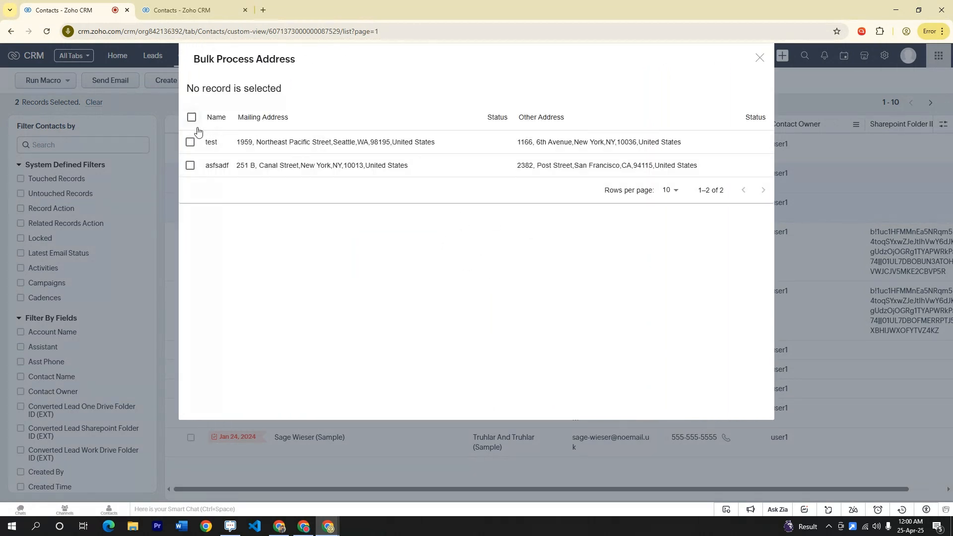
Process addresses for both test and asfsadf rows, then close the success results
click(189, 143)
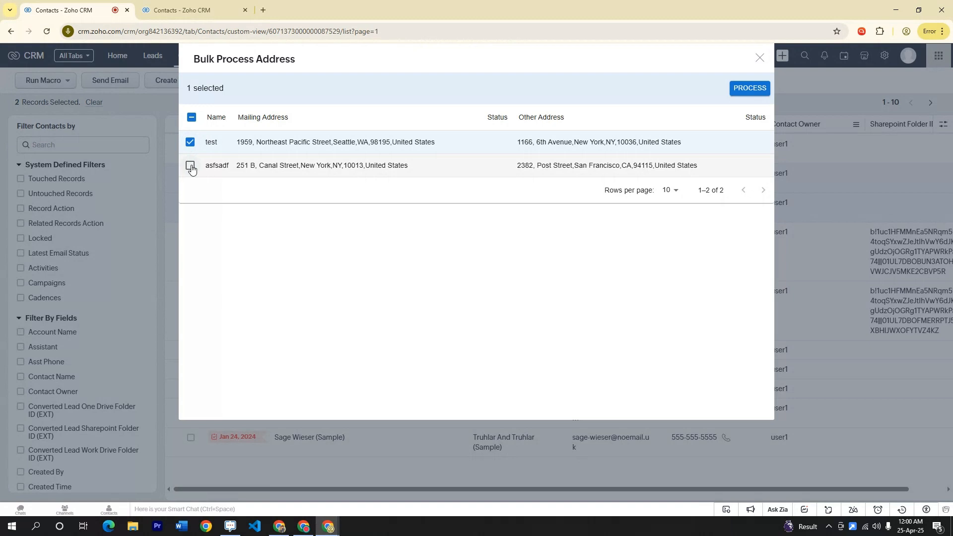
click(190, 166)
click(732, 88)
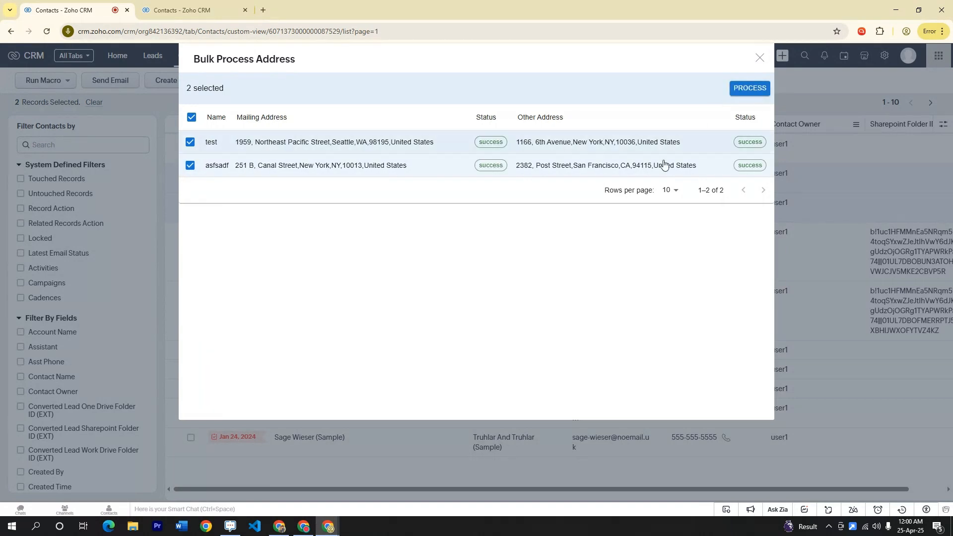
click(760, 58)
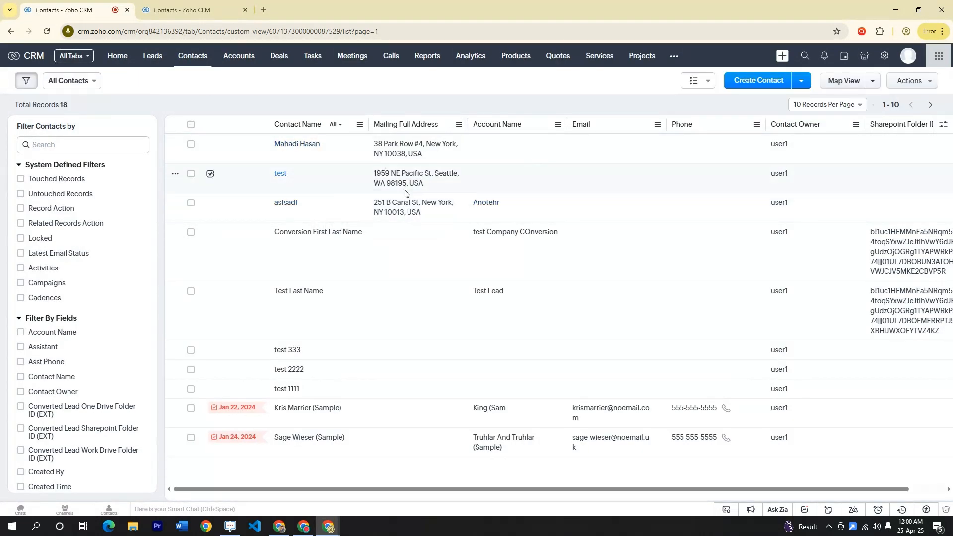
click(415, 182)
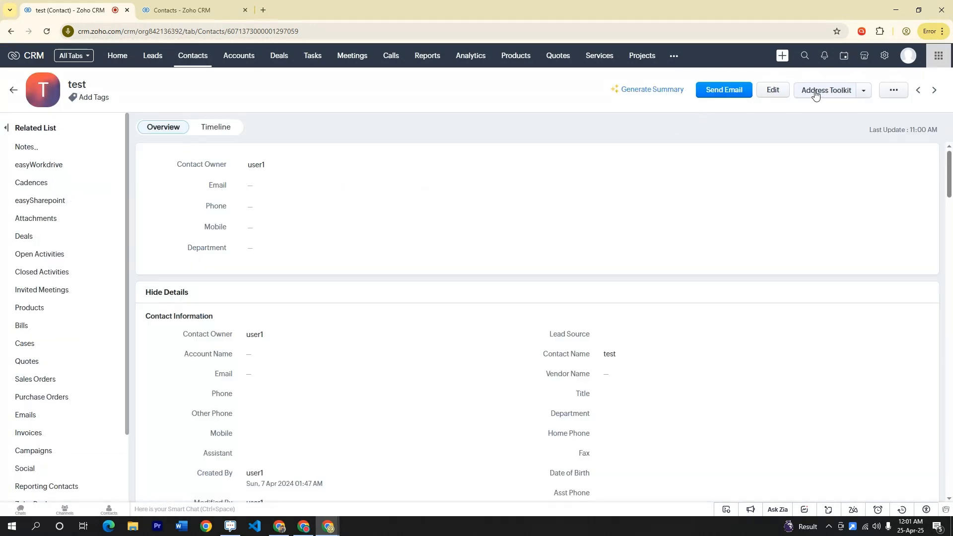
click(815, 94)
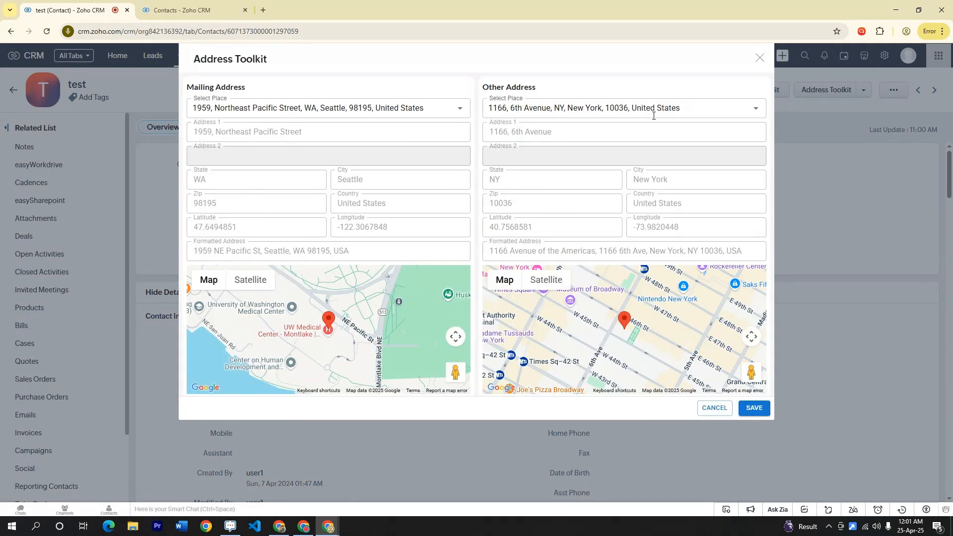
click(760, 58)
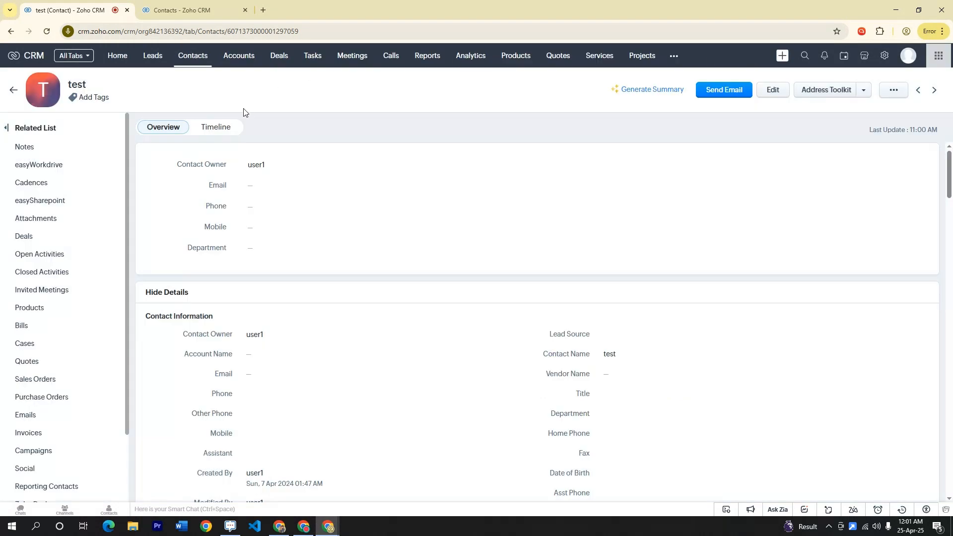
click(191, 58)
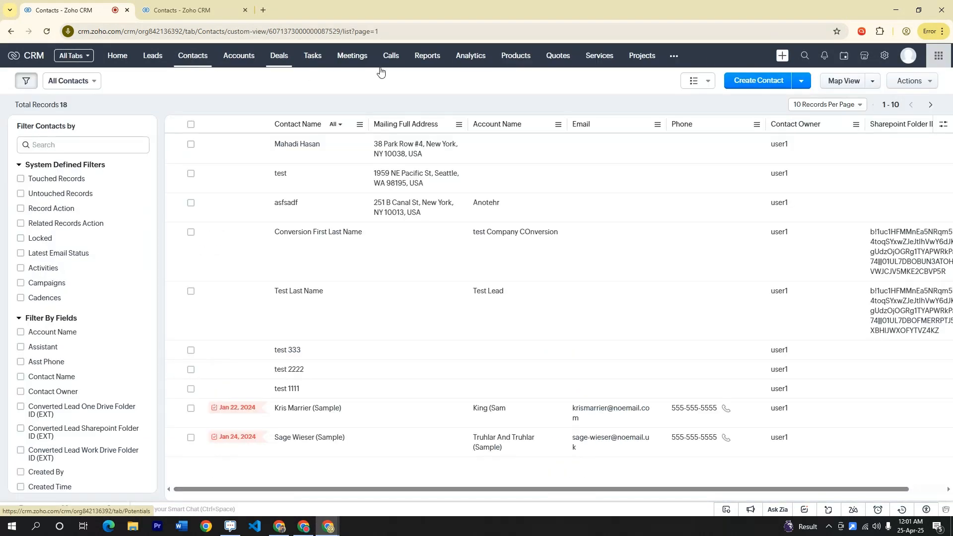
click(845, 87)
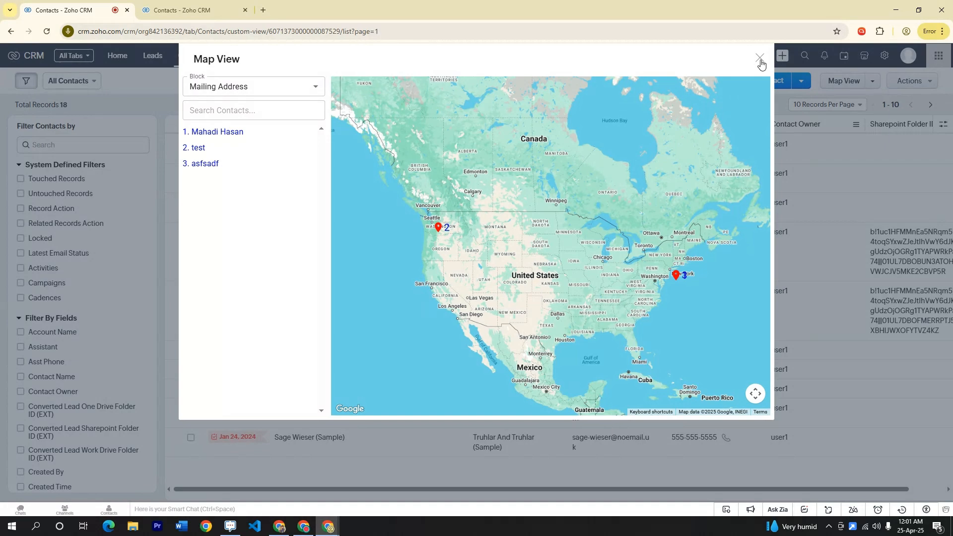
scroll(697, 300, up, 1)
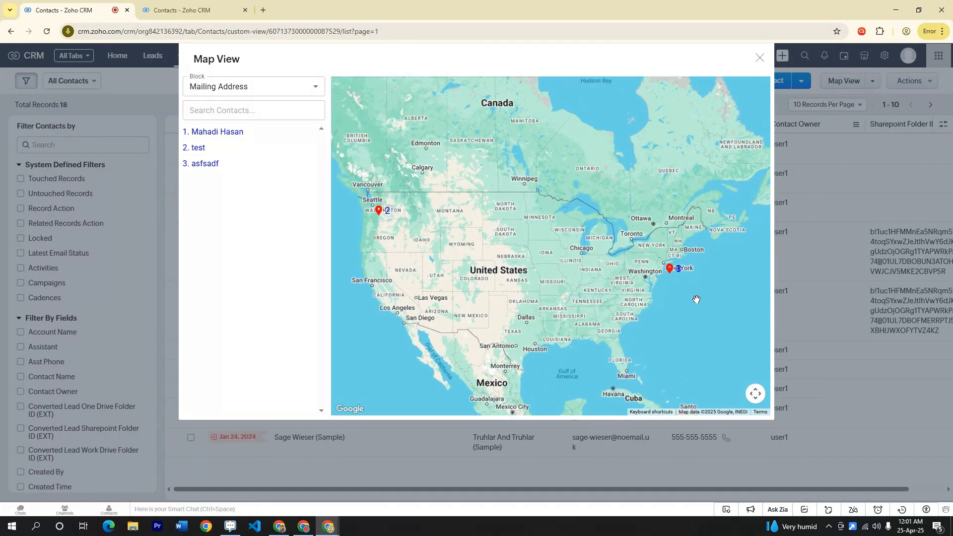
scroll(696, 299, up, 2)
scroll(581, 198, up, 1)
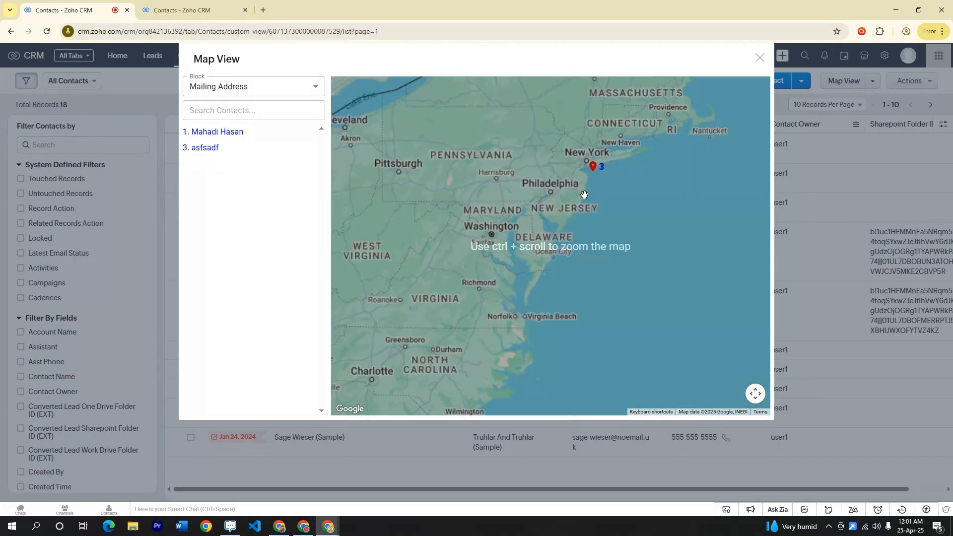
scroll(584, 194, up, 1)
scroll(591, 164, up, 1)
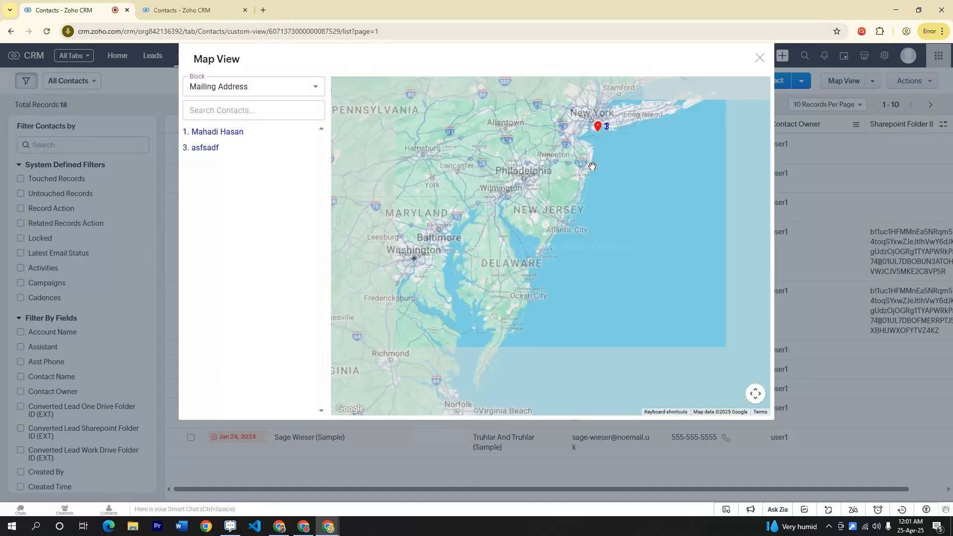
scroll(593, 166, down, 2)
click(760, 58)
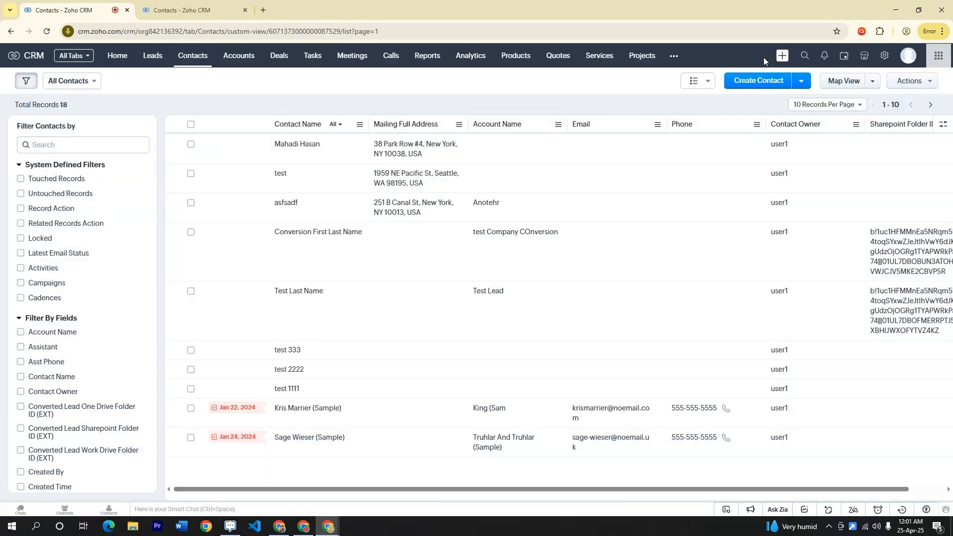